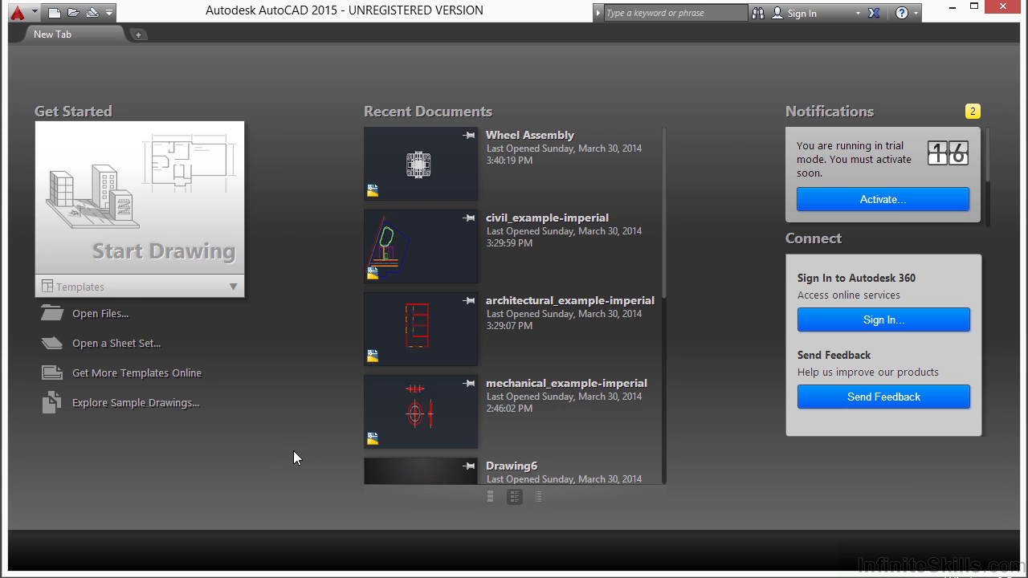
# Step: Open the drawing mechanical_example-imperial.dwg from folder 04
pyautogui.click(104, 315)
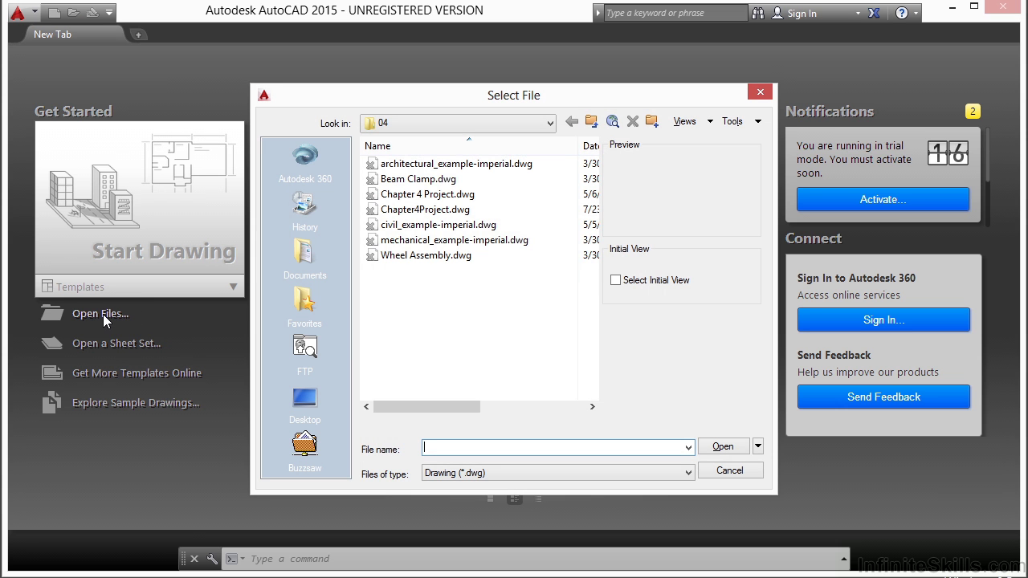
pyautogui.click(426, 241)
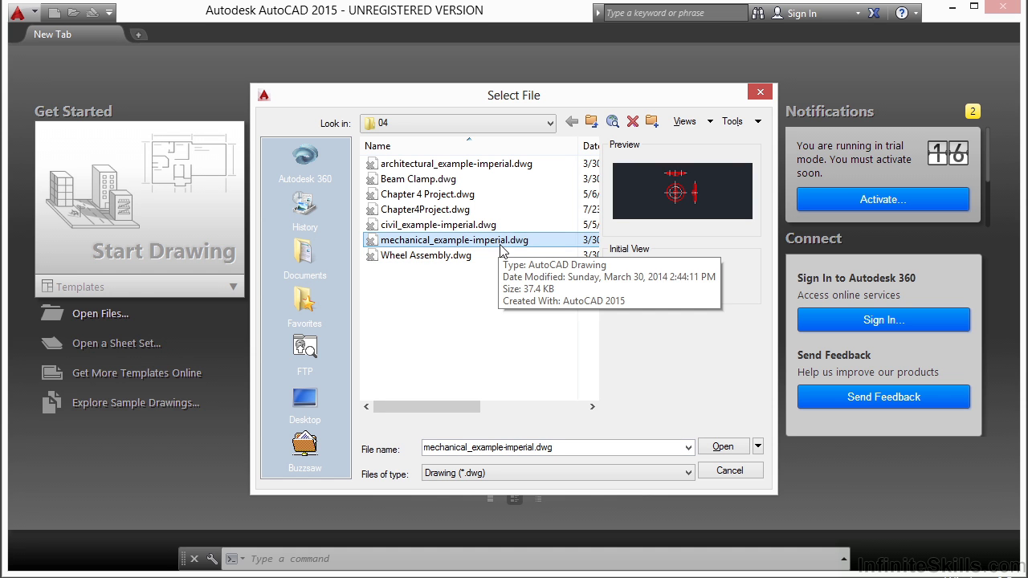
pyautogui.click(718, 448)
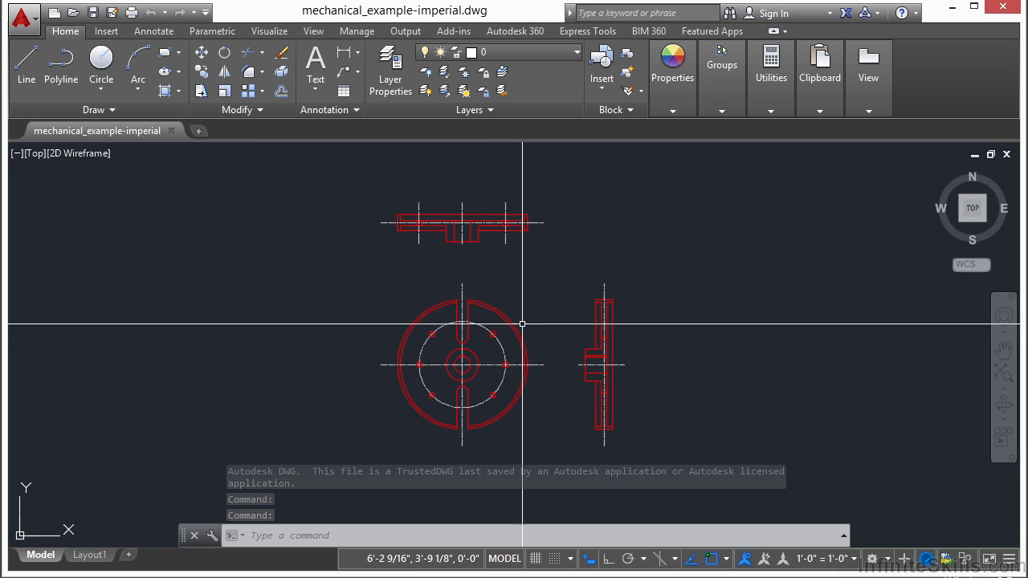
# Step: Pan the three views up and to the left with the PAN command, and start and exit it again with its alias P
pyautogui.moveTo(514, 328)
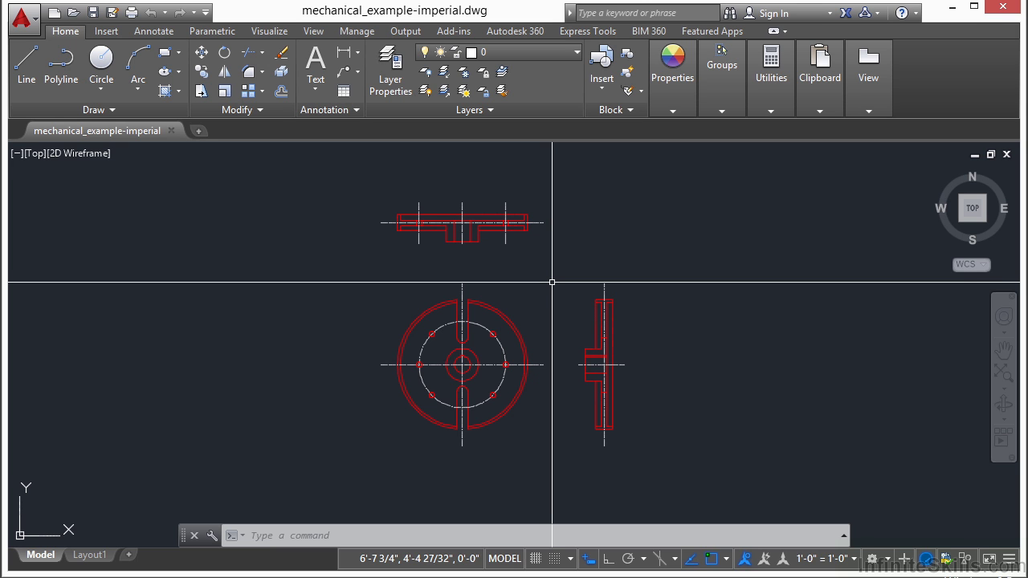
pyautogui.write('pan')
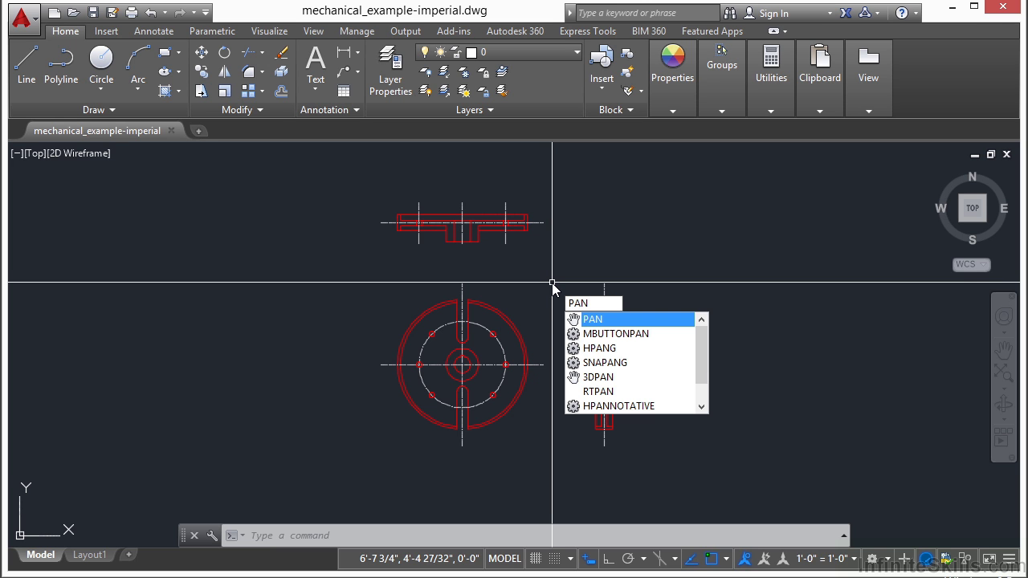
pyautogui.press('Return')
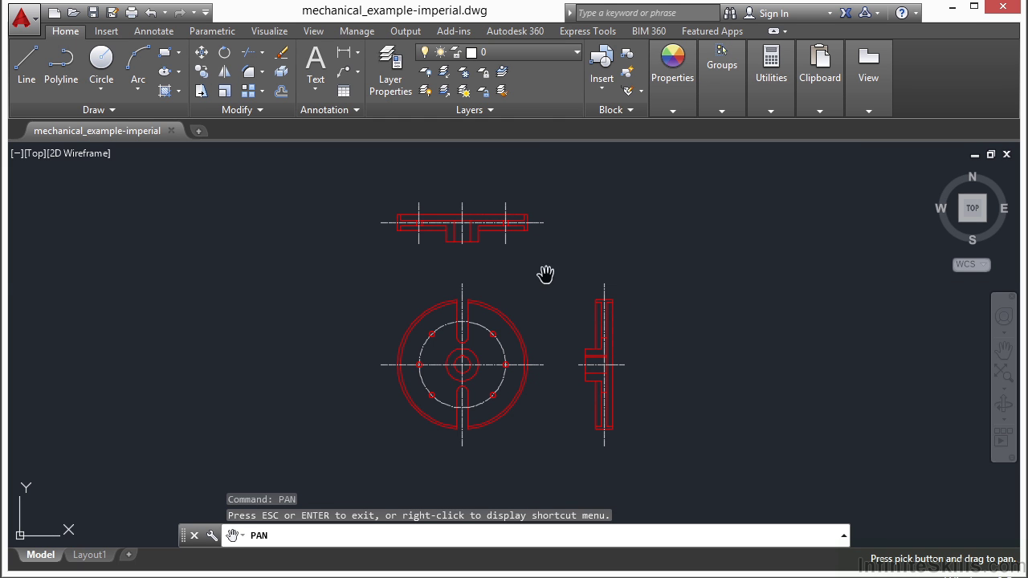
pyautogui.moveTo(535, 284)
pyautogui.mouseDown()
pyautogui.moveTo(342, 284)
pyautogui.moveTo(646, 297)
pyautogui.moveTo(401, 232)
pyautogui.moveTo(501, 292)
pyautogui.moveTo(468, 300)
pyautogui.moveTo(493, 262)
pyautogui.mouseUp()
pyautogui.press('Escape')
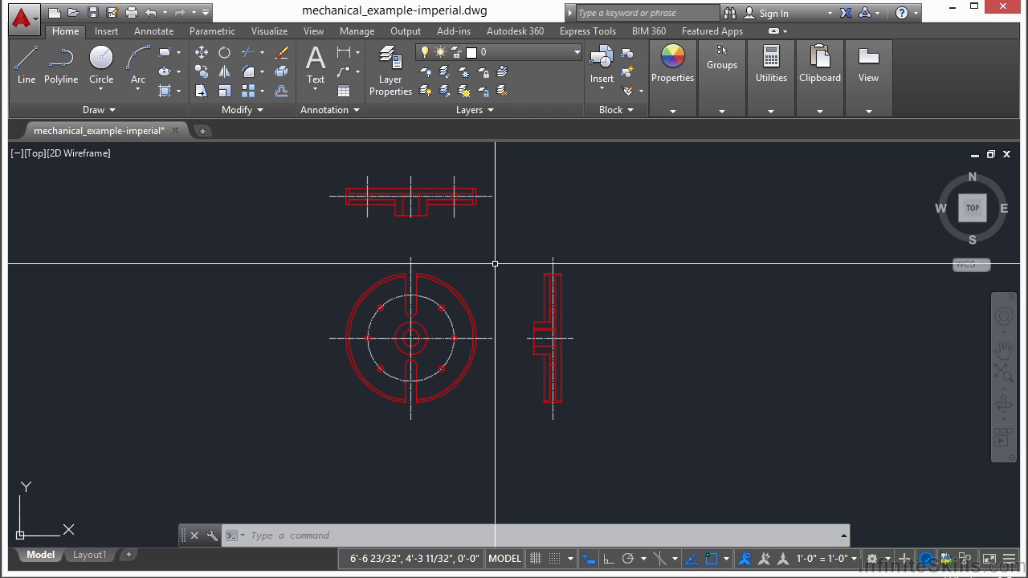
pyautogui.write('P')
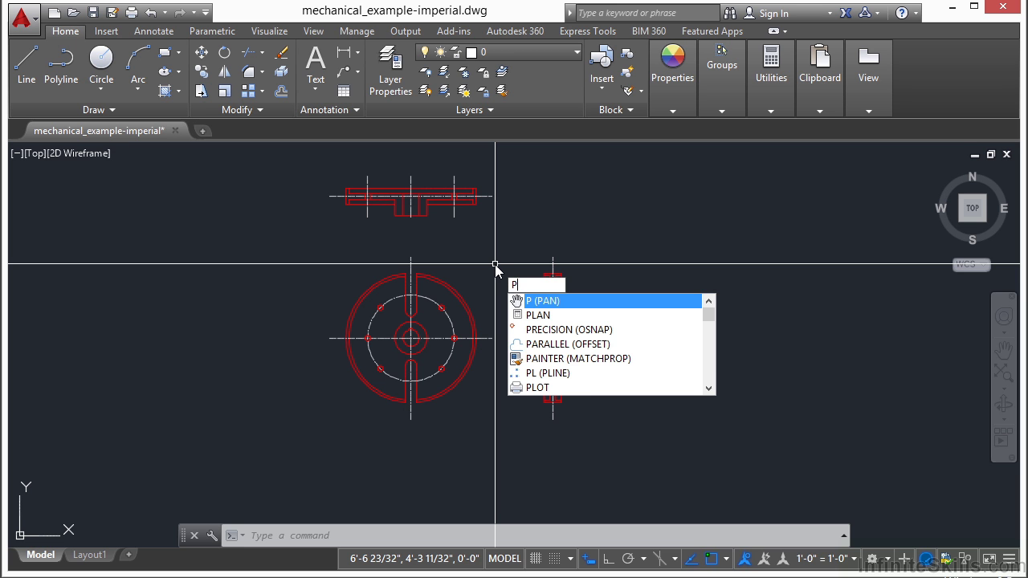
pyautogui.press('Return')
pyautogui.press('Escape')
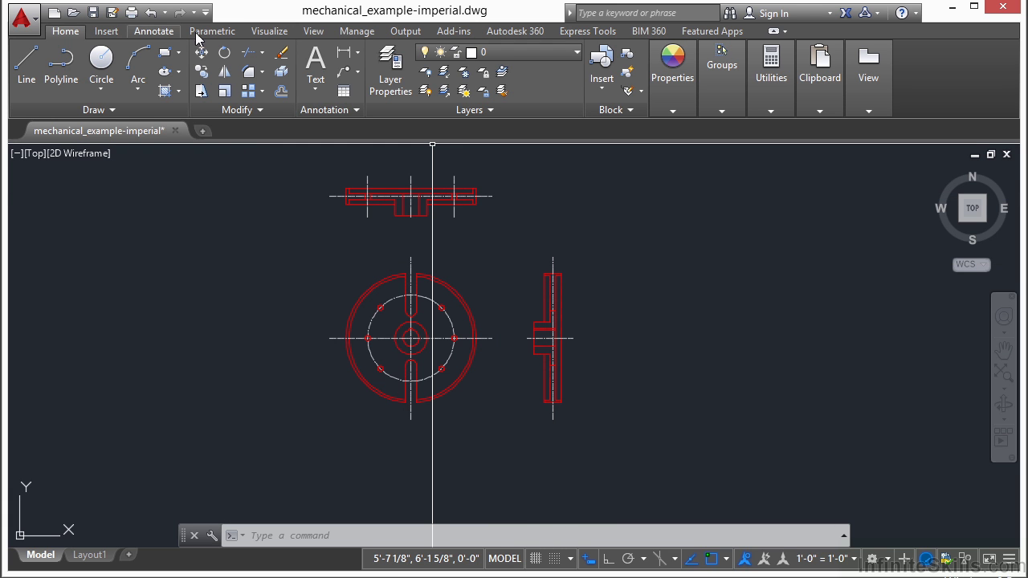
# Step: Add the Navigate tool group to the View ribbon
pyautogui.click(311, 33)
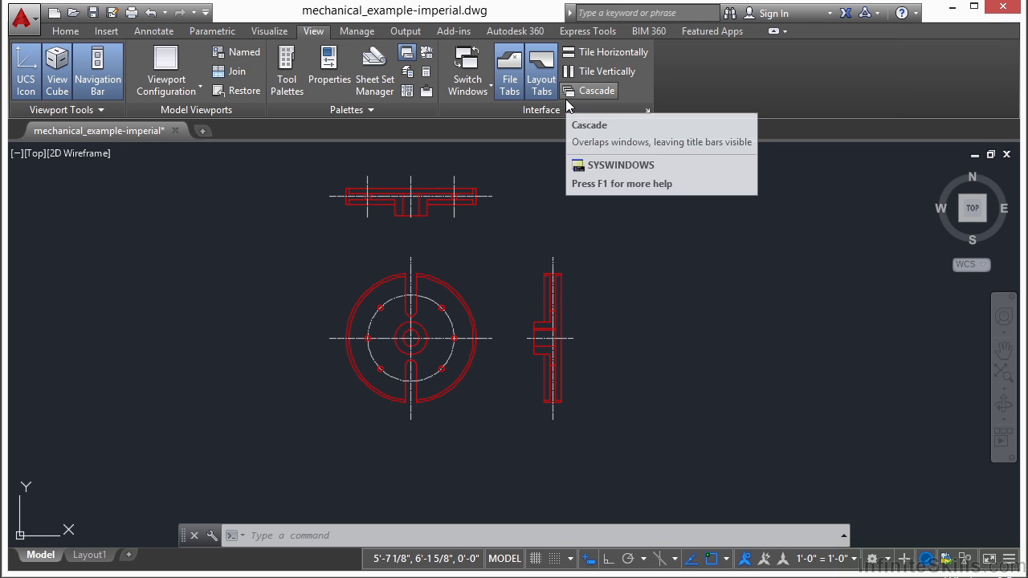
pyautogui.rightClick(626, 89)
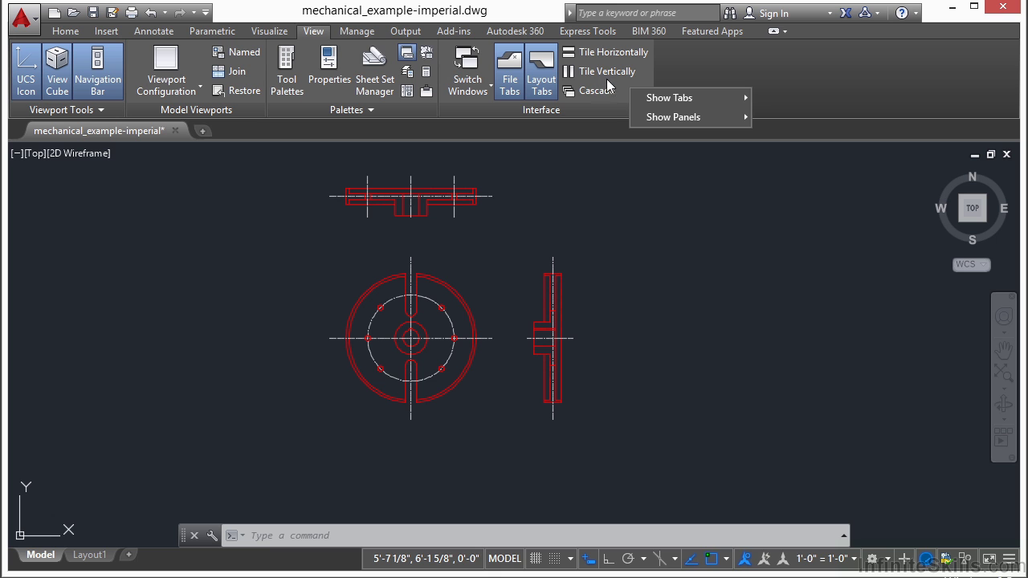
pyautogui.moveTo(665, 125)
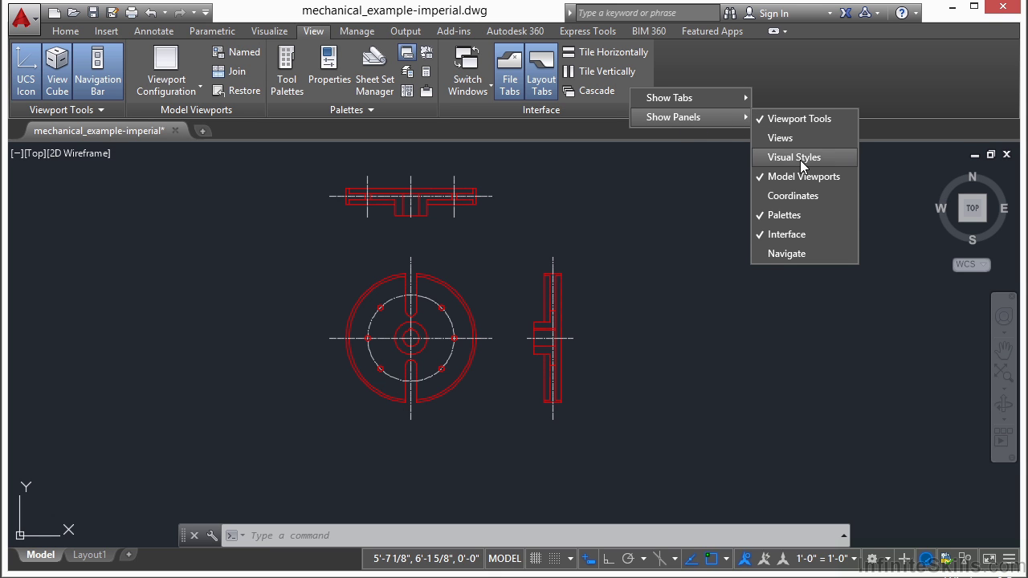
pyautogui.click(802, 254)
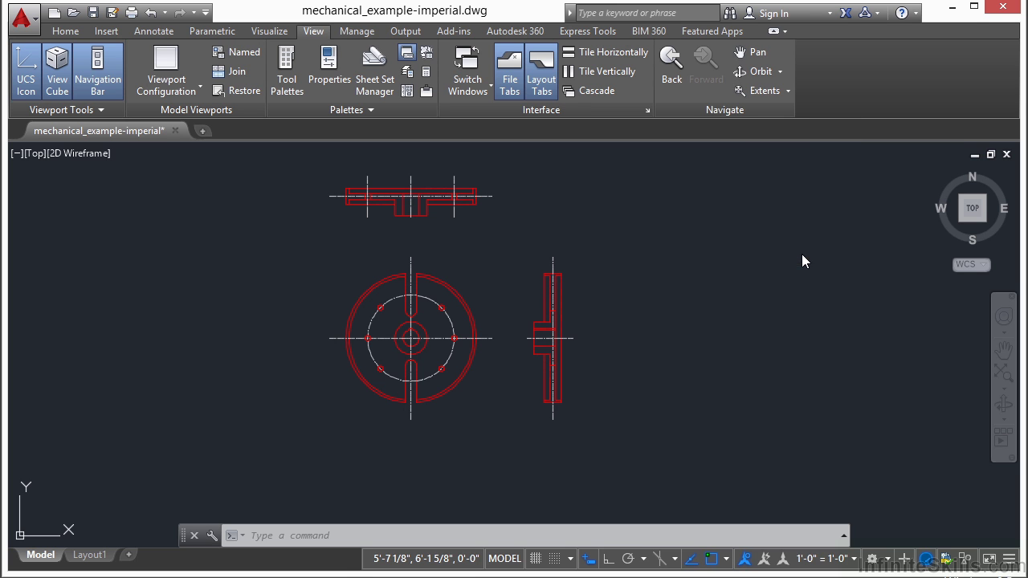
# Step: Reposition the drawing with the ribbon's Pan tool, exit it, and shift the three views further left without a command
pyautogui.click(752, 53)
pyautogui.moveTo(610, 275)
pyautogui.mouseDown()
pyautogui.moveTo(665, 265)
pyautogui.moveTo(452, 293)
pyautogui.moveTo(632, 275)
pyautogui.mouseUp()
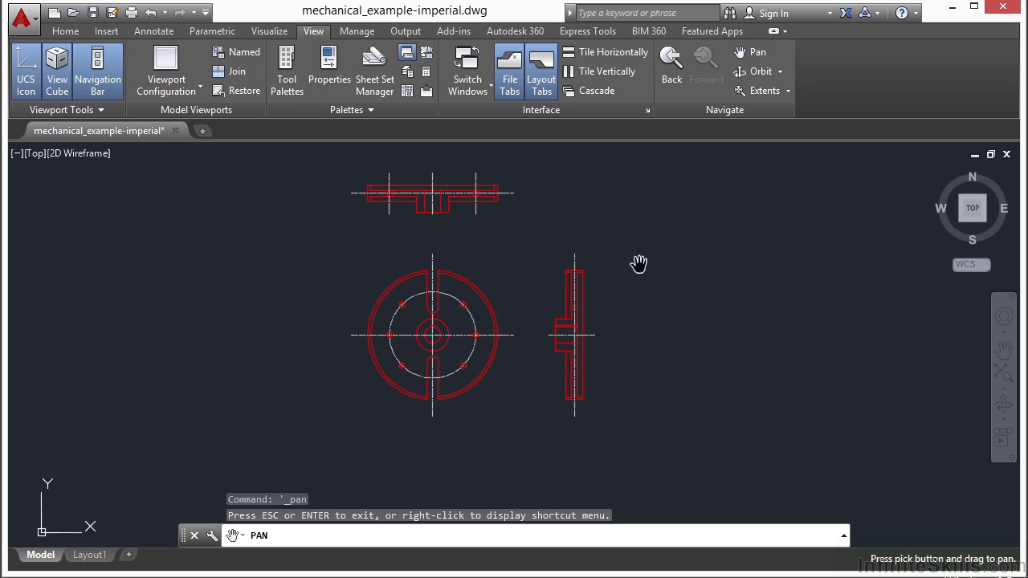
pyautogui.press('Escape')
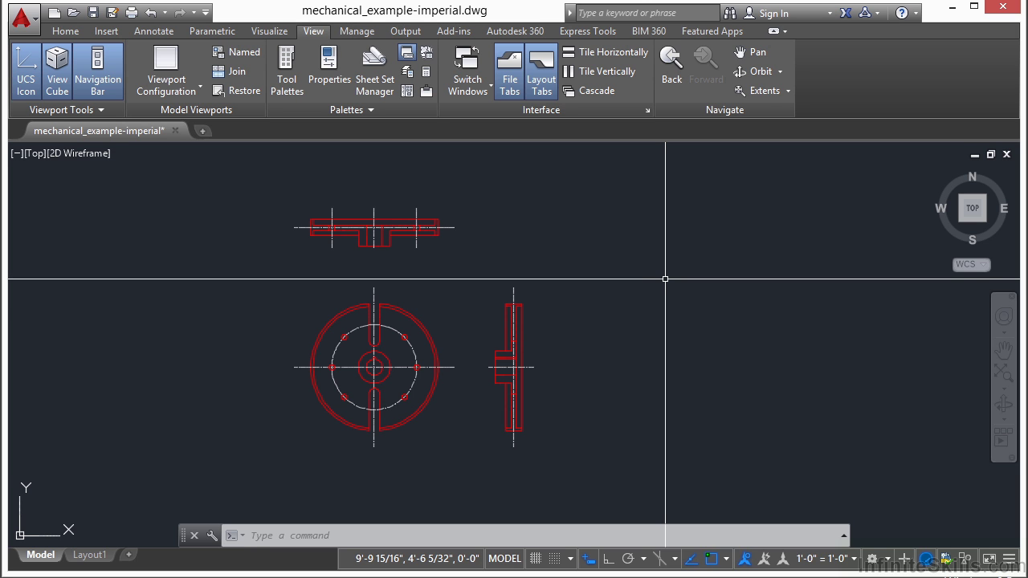
pyautogui.moveTo(644, 277)
pyautogui.mouseDown(button='middle')
pyautogui.moveTo(360, 266)
pyautogui.moveTo(785, 270)
pyautogui.moveTo(629, 266)
pyautogui.moveTo(574, 276)
pyautogui.mouseUp(button='middle')
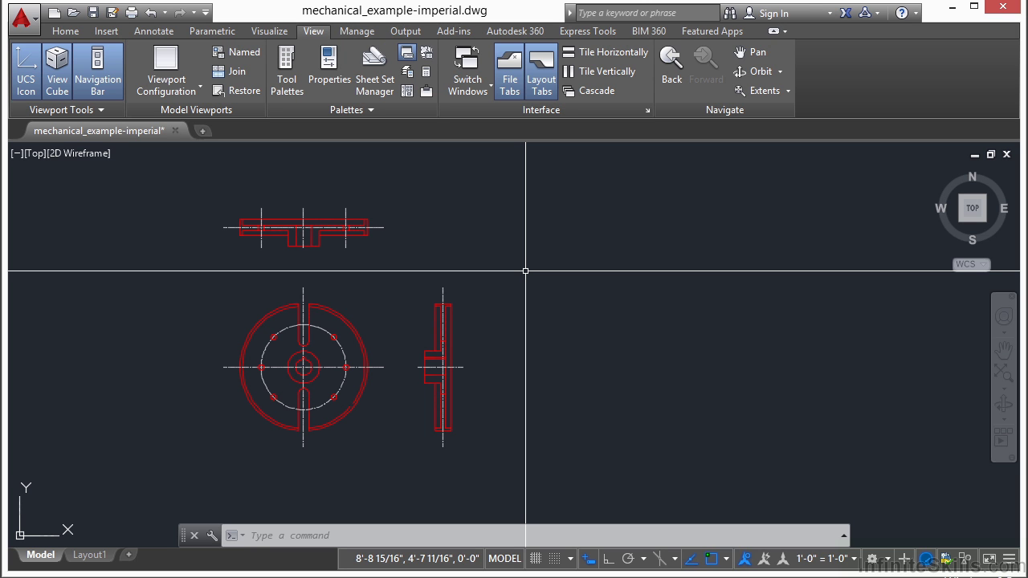
# Step: Start a line just beyond the side view's upper right corner and pan the drawing back and forth while the Line command stays active
pyautogui.write('LINE')
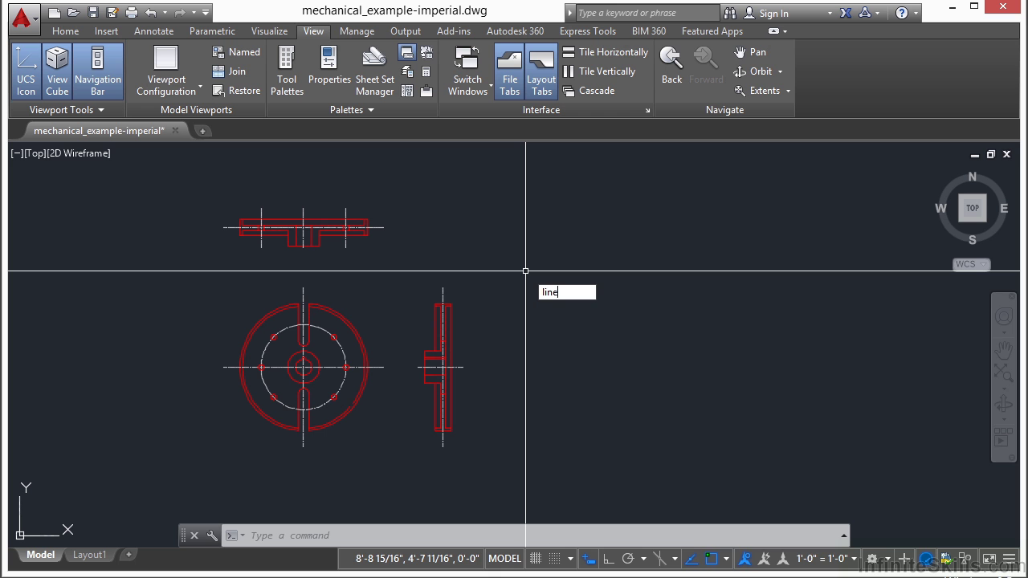
pyautogui.press('Return')
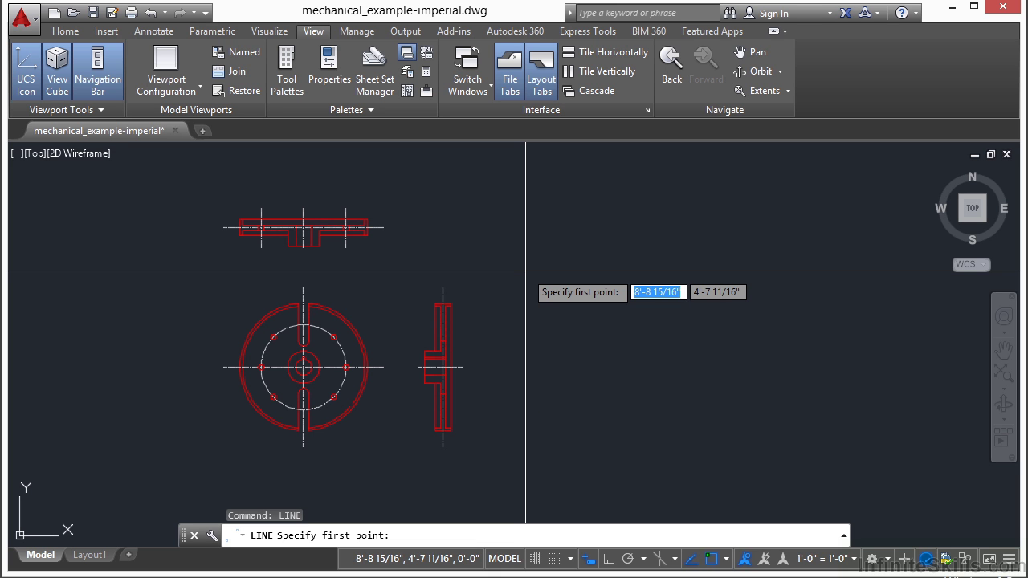
pyautogui.click(469, 302)
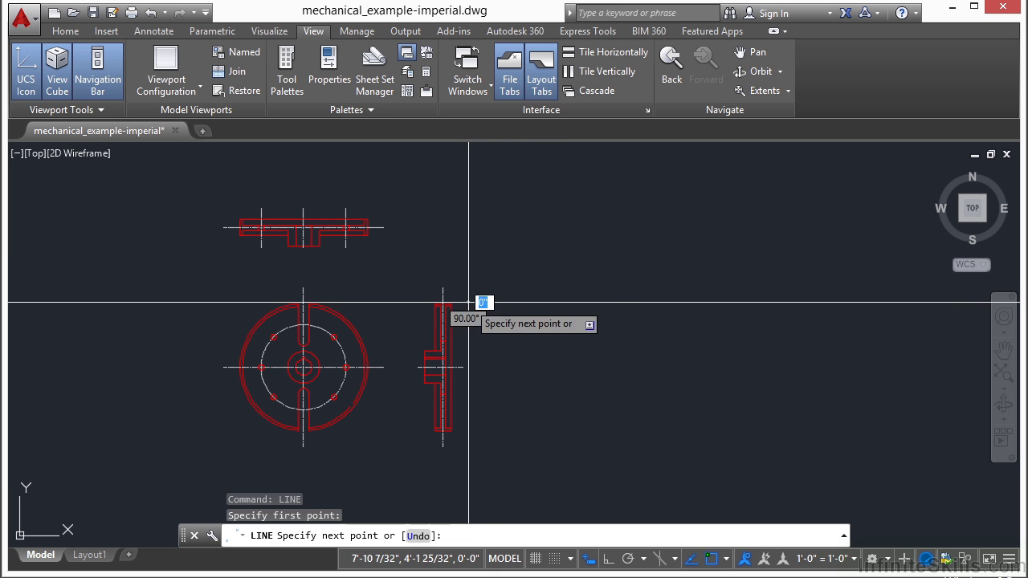
pyautogui.moveTo(470, 260)
pyautogui.mouseDown(button='middle')
pyautogui.moveTo(761, 276)
pyautogui.moveTo(588, 281)
pyautogui.mouseUp(button='middle')
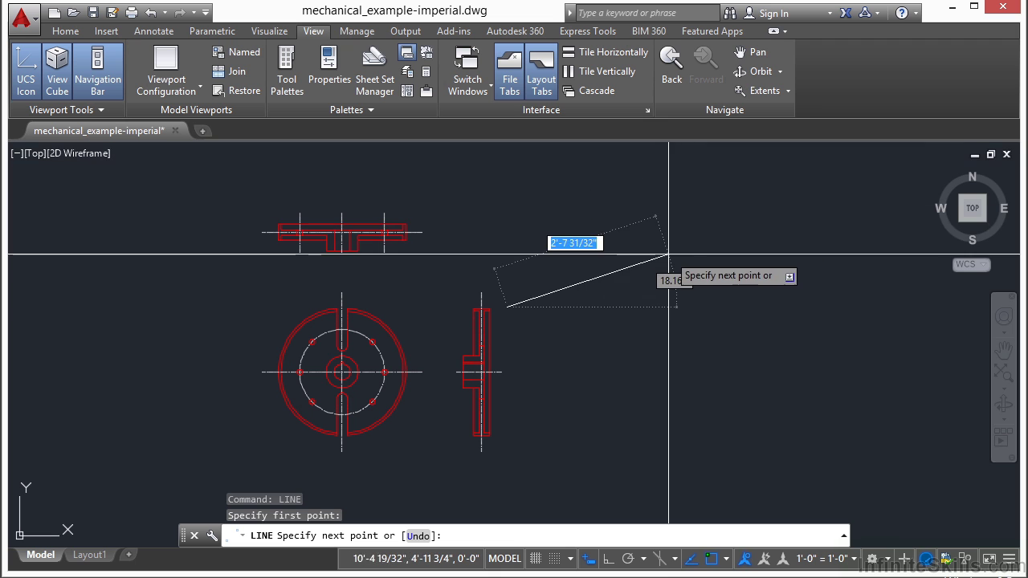
pyautogui.click(751, 52)
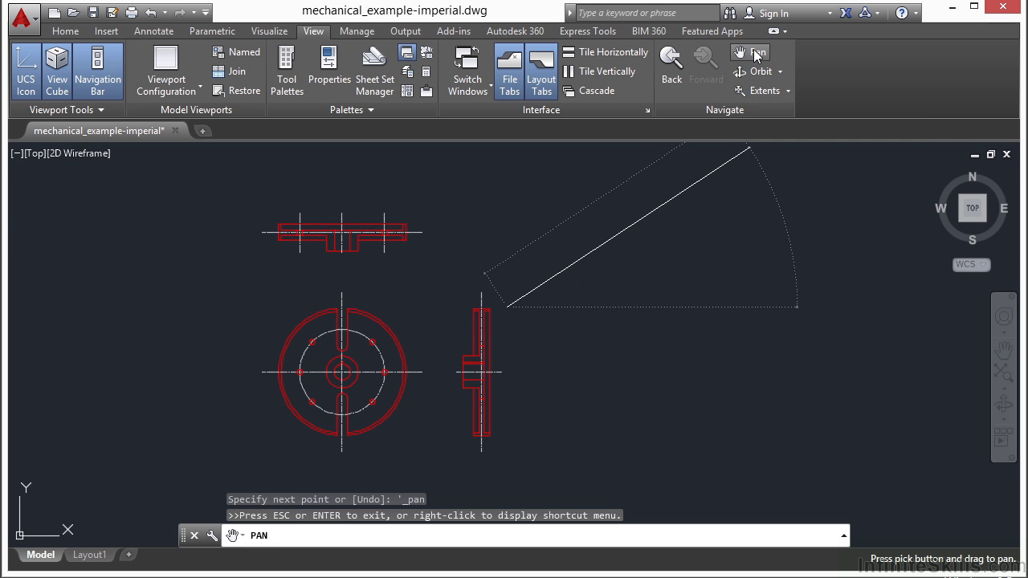
pyautogui.moveTo(686, 260)
pyautogui.mouseDown()
pyautogui.moveTo(537, 268)
pyautogui.moveTo(521, 299)
pyautogui.mouseUp()
pyautogui.moveTo(310, 298)
pyautogui.mouseDown()
pyautogui.moveTo(507, 291)
pyautogui.moveTo(324, 283)
pyautogui.mouseUp()
pyautogui.moveTo(457, 302)
pyautogui.mouseDown()
pyautogui.moveTo(449, 297)
pyautogui.moveTo(751, 291)
pyautogui.mouseUp()
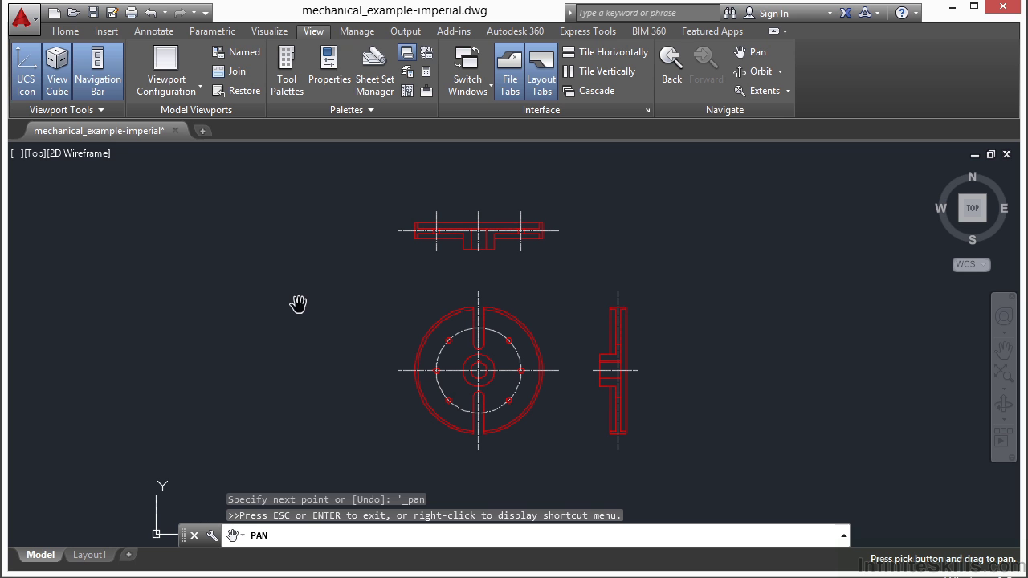
pyautogui.press('Escape')
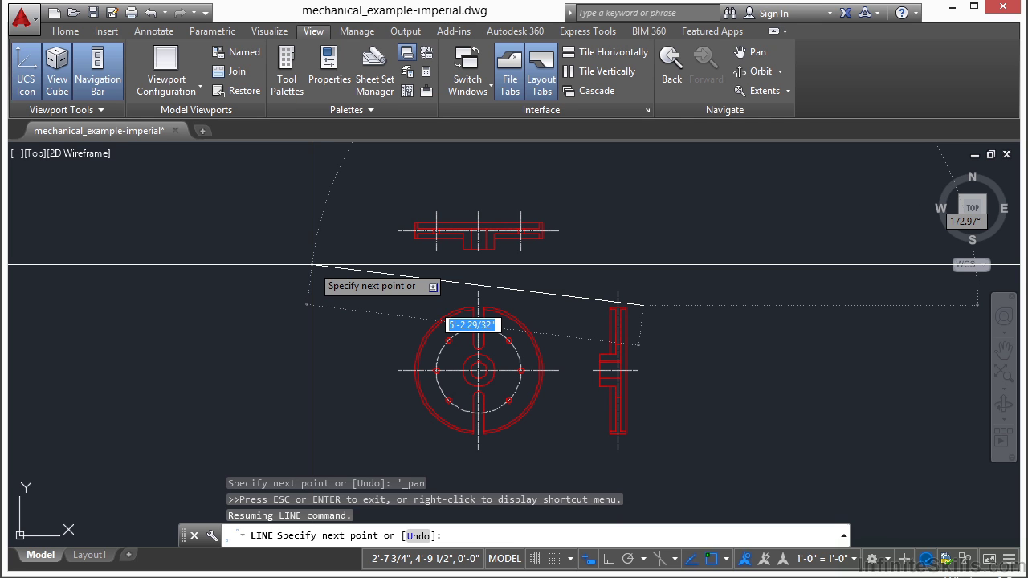
# Step: Pan the drawing to the right with the transparent command 'pan during the Line command, and resume the line
pyautogui.write("'pan")
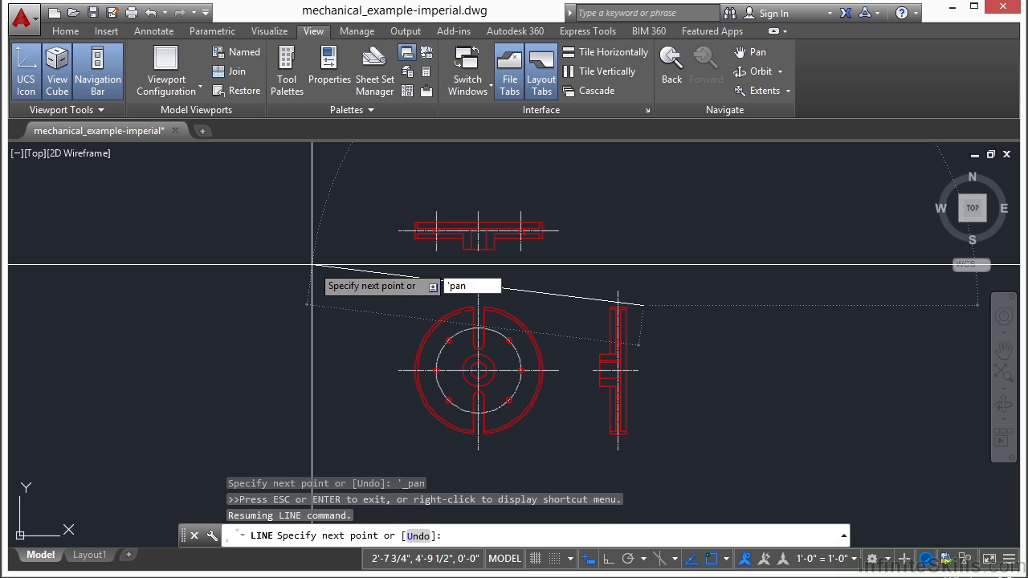
pyautogui.press('Return')
pyautogui.moveTo(316, 242)
pyautogui.mouseDown()
pyautogui.moveTo(168, 330)
pyautogui.moveTo(581, 244)
pyautogui.moveTo(268, 238)
pyautogui.moveTo(380, 240)
pyautogui.mouseUp()
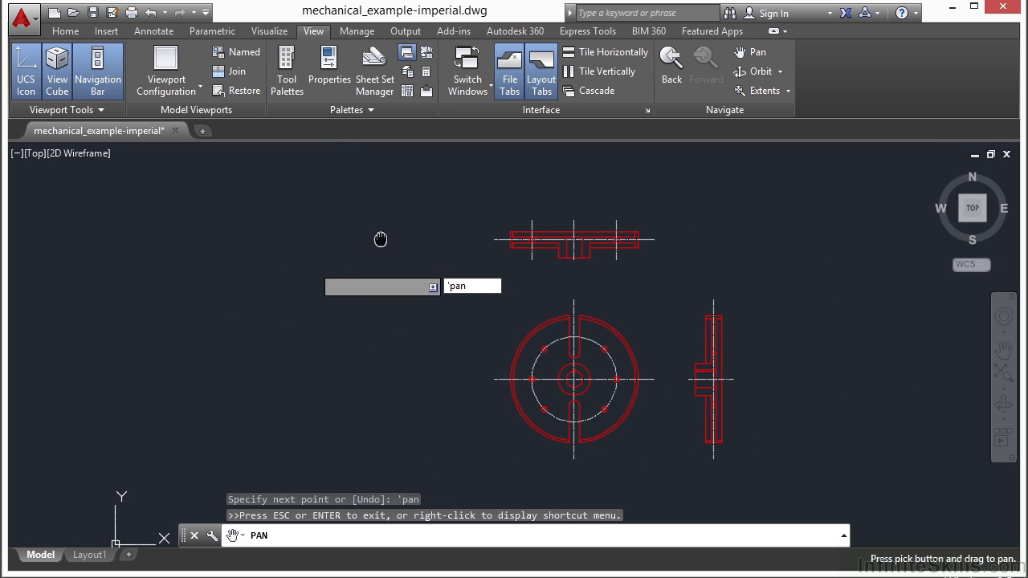
pyautogui.press('Escape')
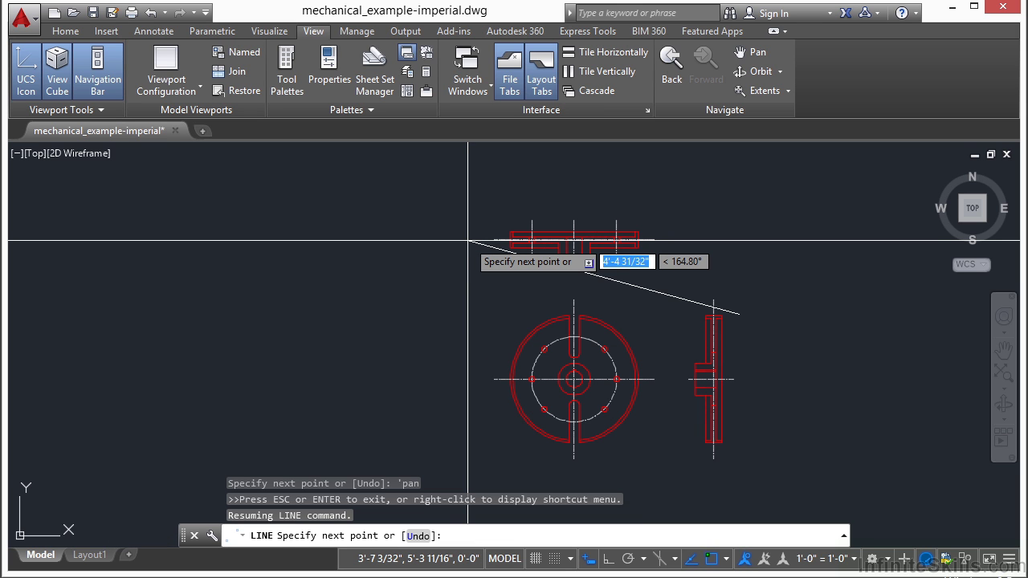
# Step: Try entering pan without the apostrophe at the line's next-point prompt, cancel the line, and pan the views back to the left
pyautogui.write('pan')
pyautogui.press('Return')
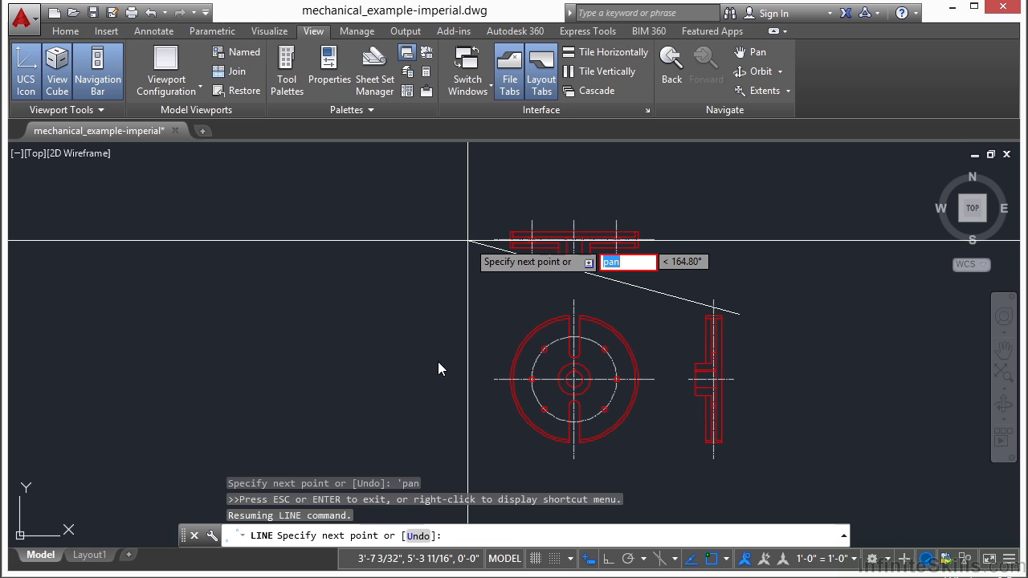
pyautogui.press('Escape')
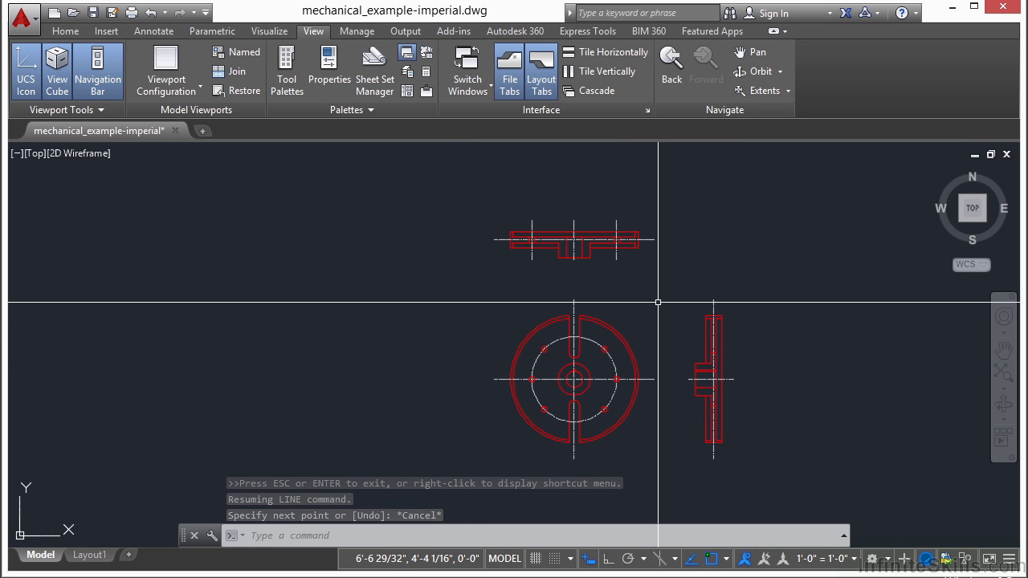
pyautogui.moveTo(658, 302); pyautogui.dragTo(443, 291, button='middle')
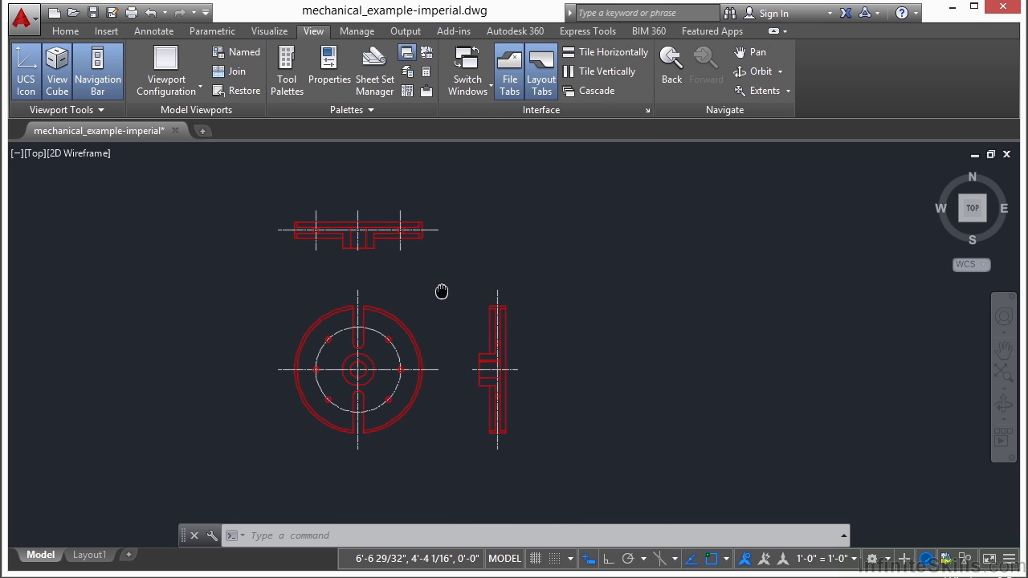